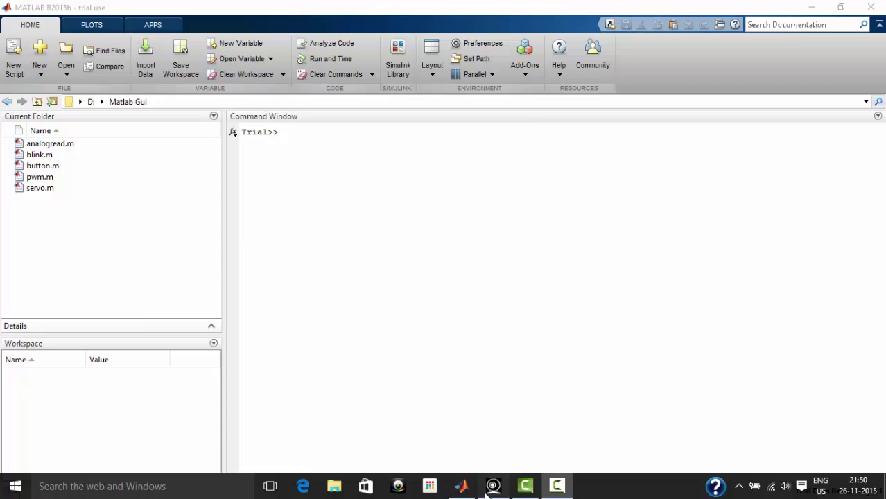
Step: Show the live webcam feed of the Arduino board with its LED module
left_click(493, 486)
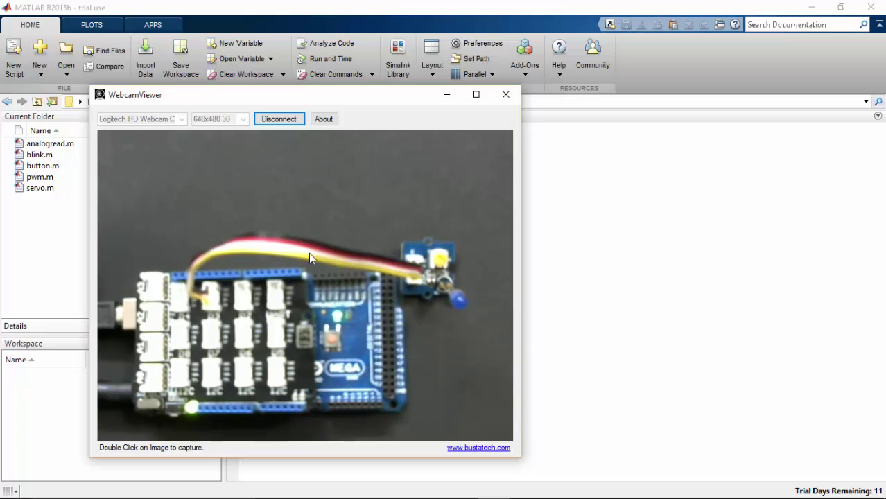
Step: Hide the webcam view and create a new Blank GUI (Default) layout in GUIDE
left_click(446, 95)
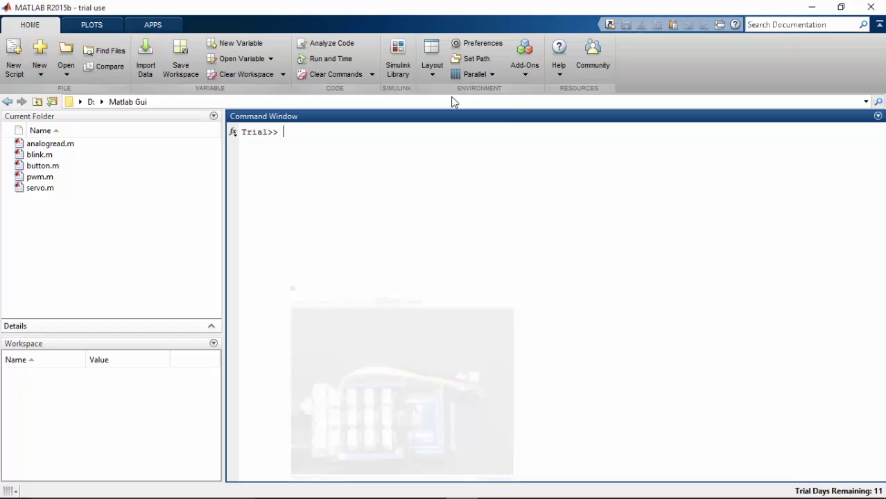
left_click(42, 56)
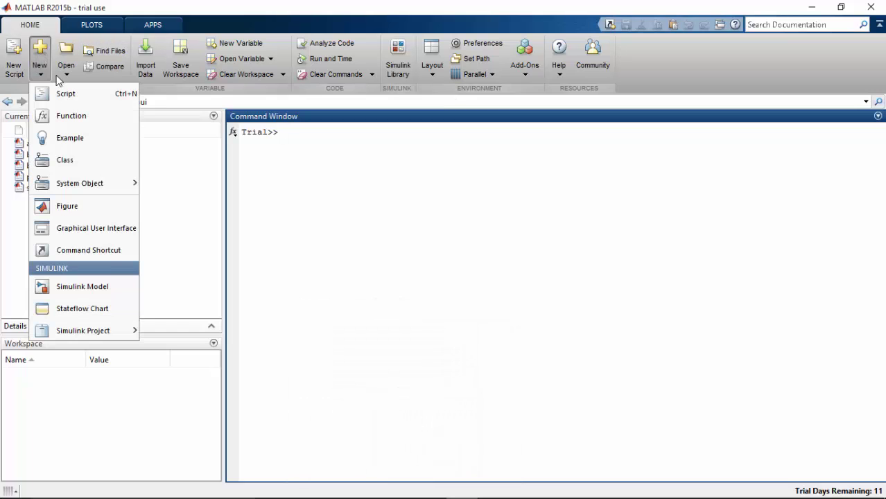
left_click(82, 232)
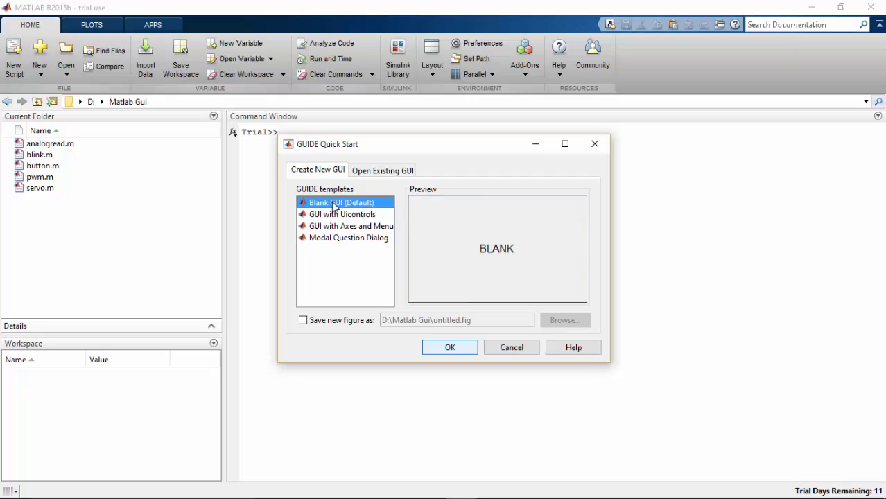
left_click(448, 351)
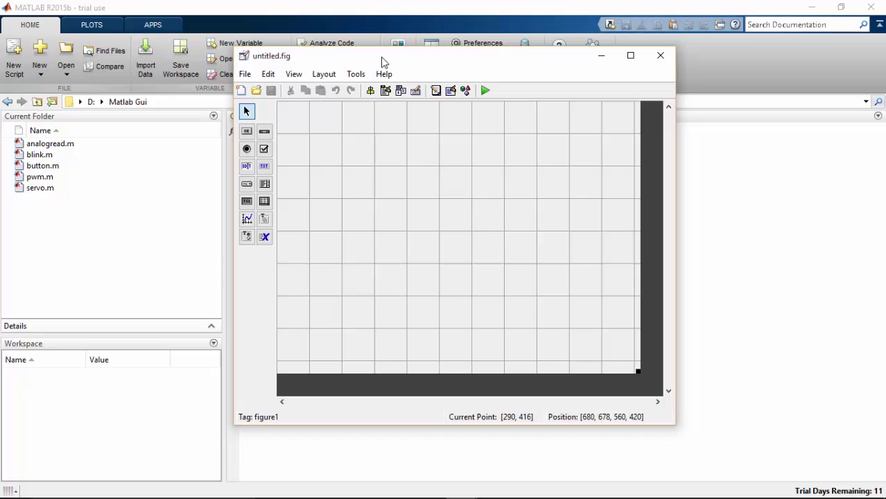
Step: Draw two equal-sized push buttons side by side on the untitled.fig canvas
left_click_drag(384, 62, 416, 84)
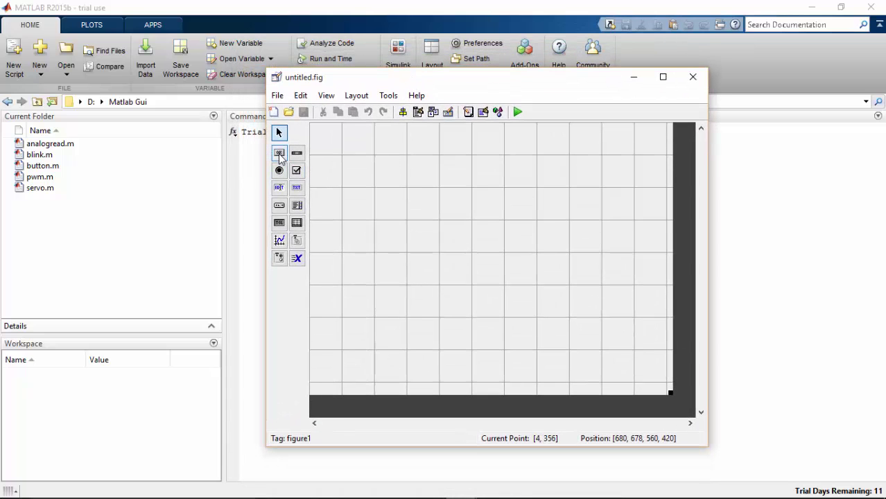
left_click(280, 155)
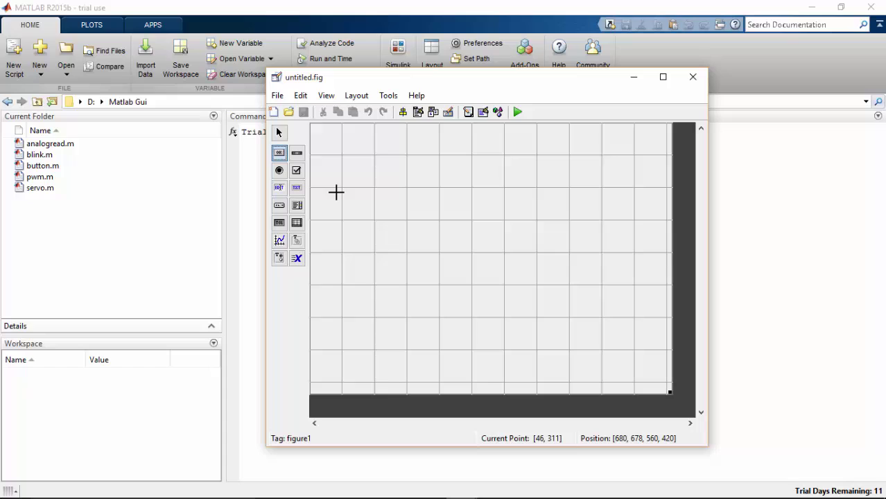
left_click_drag(342, 187, 442, 248)
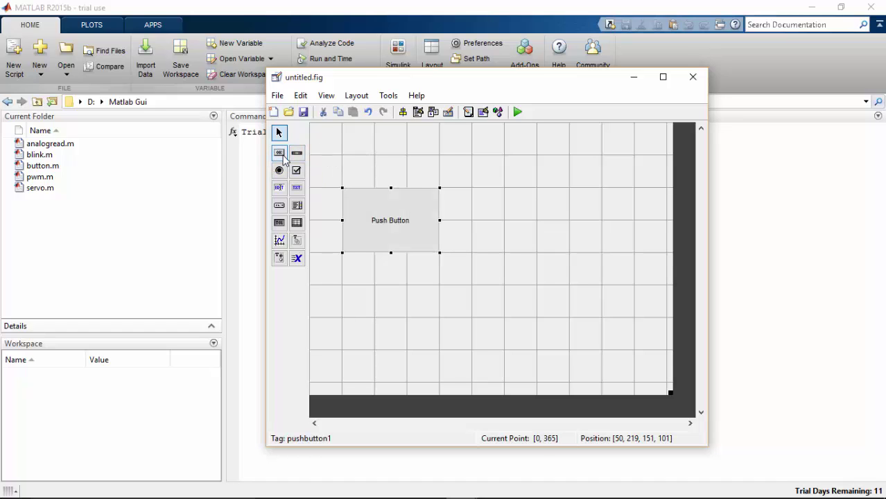
left_click(279, 153)
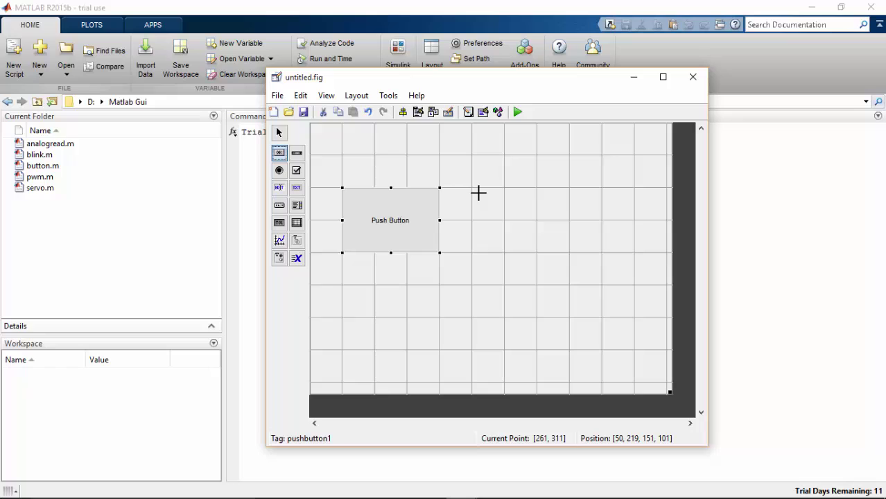
left_click_drag(504, 187, 605, 254)
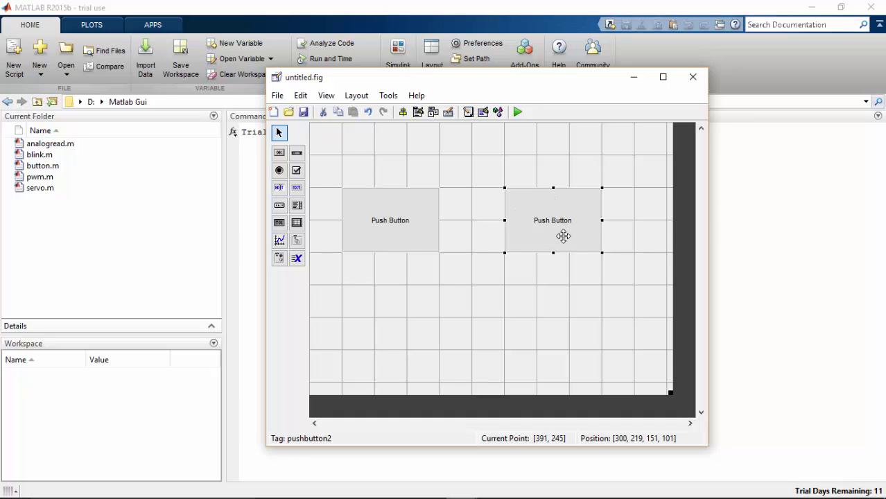
Step: Set the left button's String to 'On' and its BackgroundColor to green
double_click(394, 220)
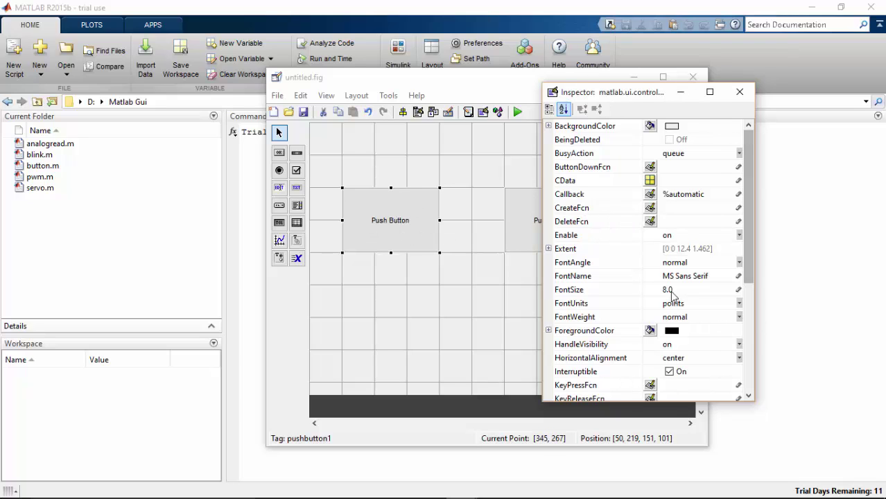
scroll(671, 296, "down", 2)
scroll(671, 296, "down", 3)
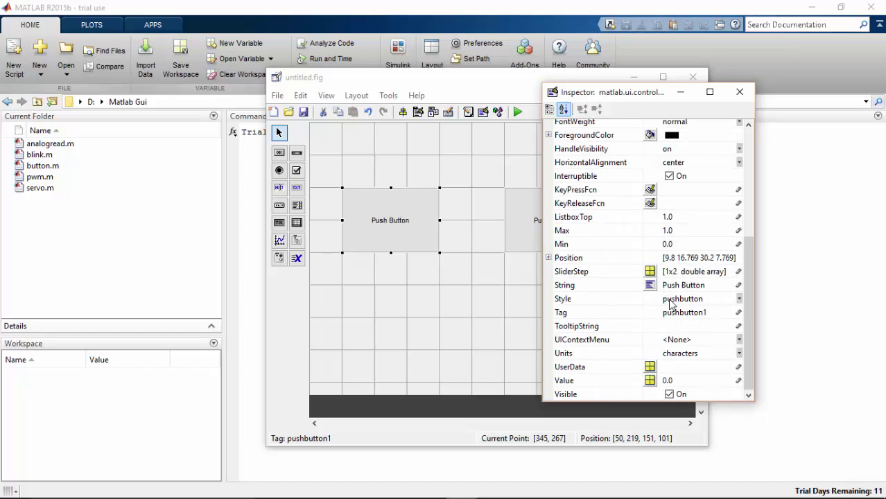
double_click(712, 285)
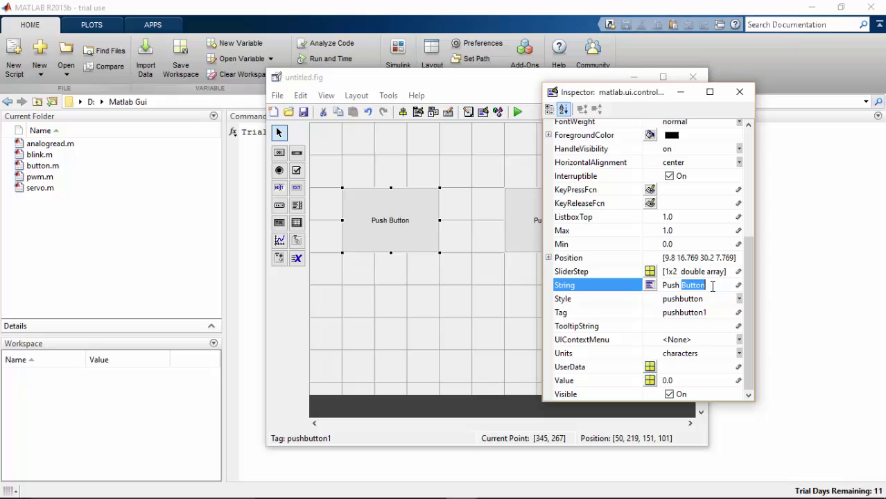
key("BackSpace")
key("BackSpace")
key("BackSpace")
key("BackSpace")
key("BackSpace")
type("On")
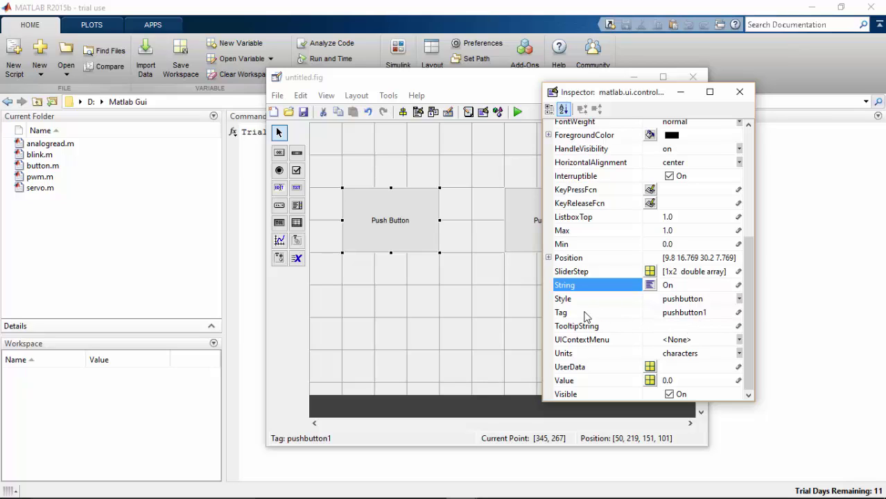
key("Return")
scroll(727, 300, "up", 1)
scroll(727, 299, "up", 3)
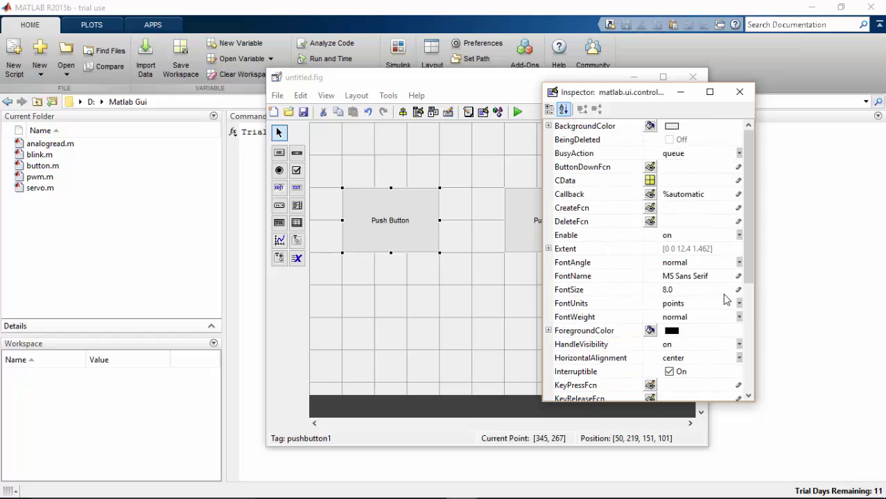
left_click(671, 127)
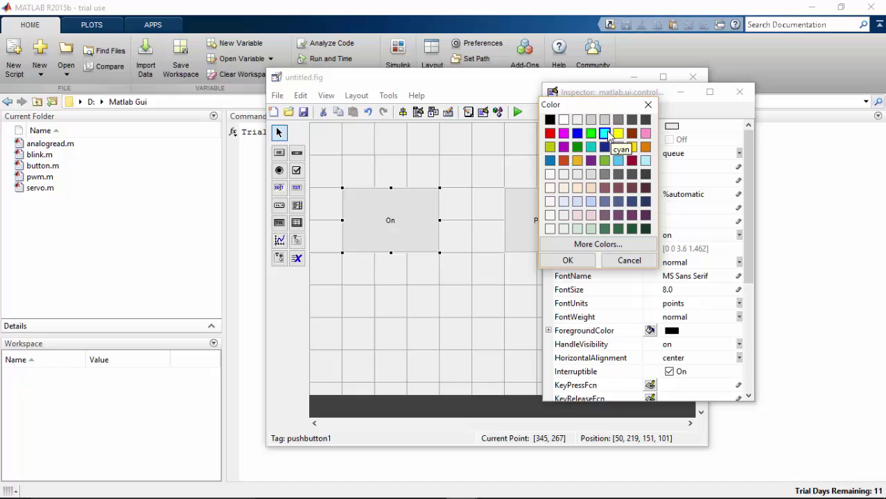
left_click(588, 267)
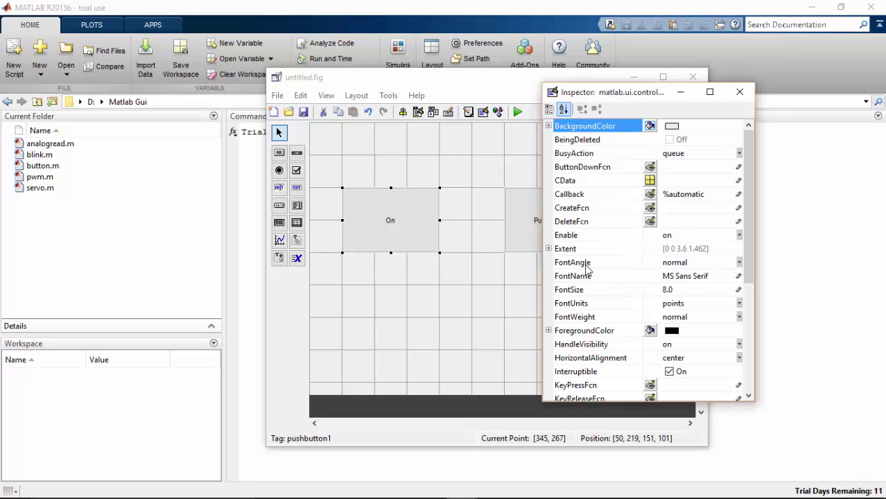
left_click(740, 92)
Step: Set the right button's BackgroundColor to red and its String to 'off'
left_click(550, 216)
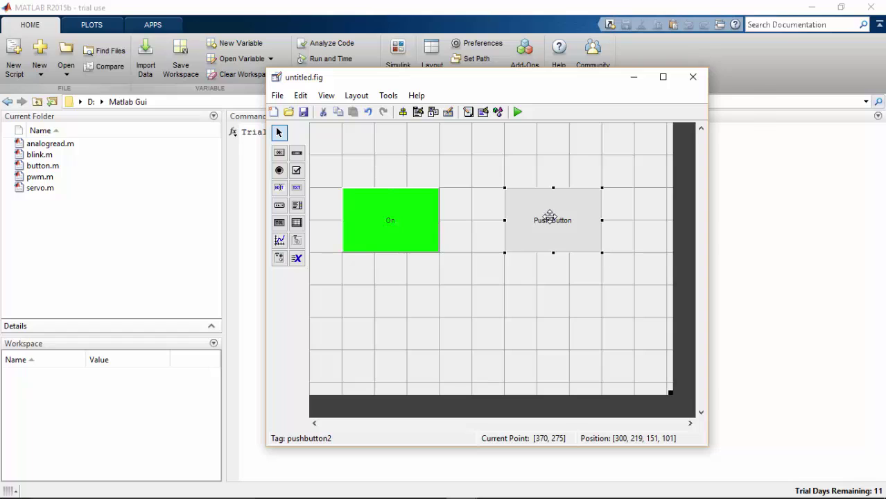
double_click(550, 215)
left_click(671, 128)
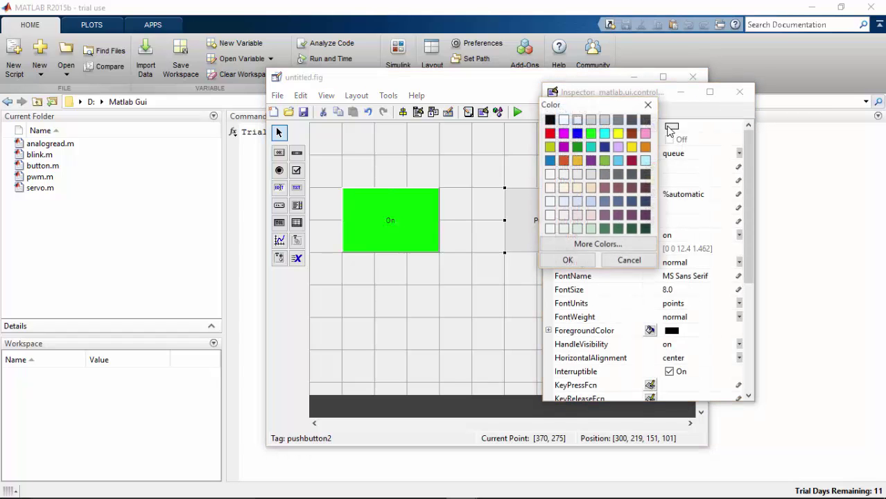
left_click(565, 261)
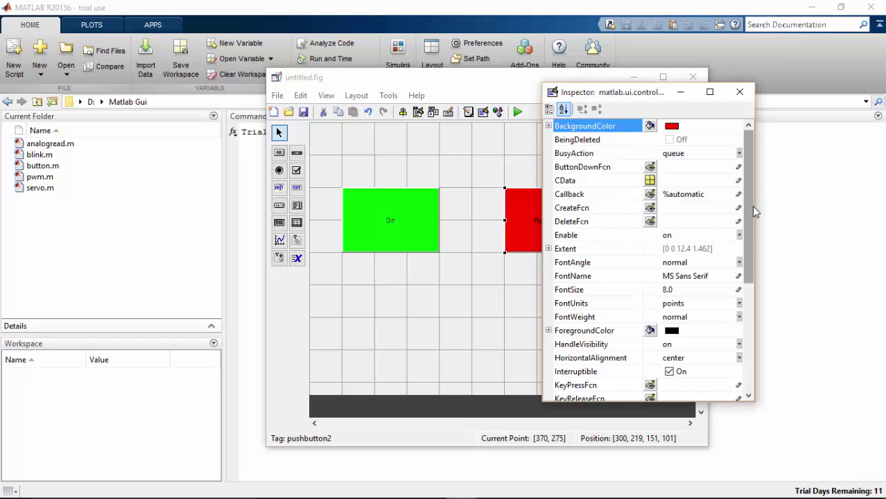
left_click_drag(749, 209, 781, 306)
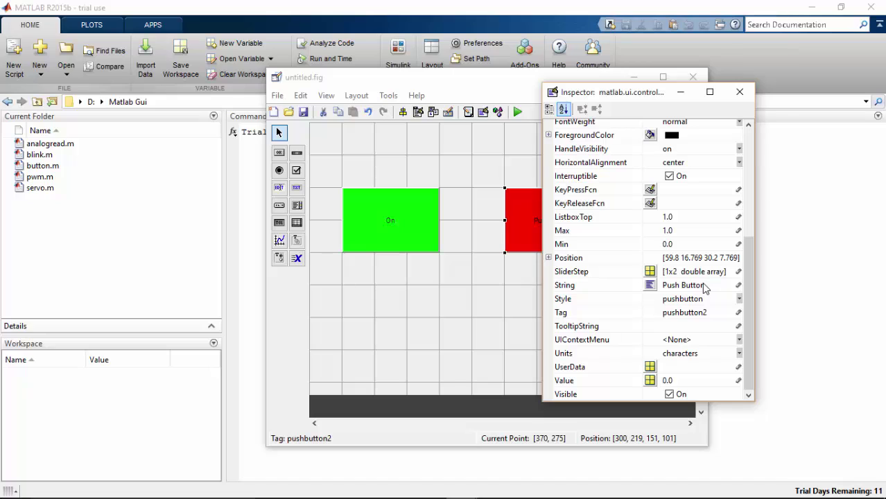
double_click(705, 286)
key("BackSpace")
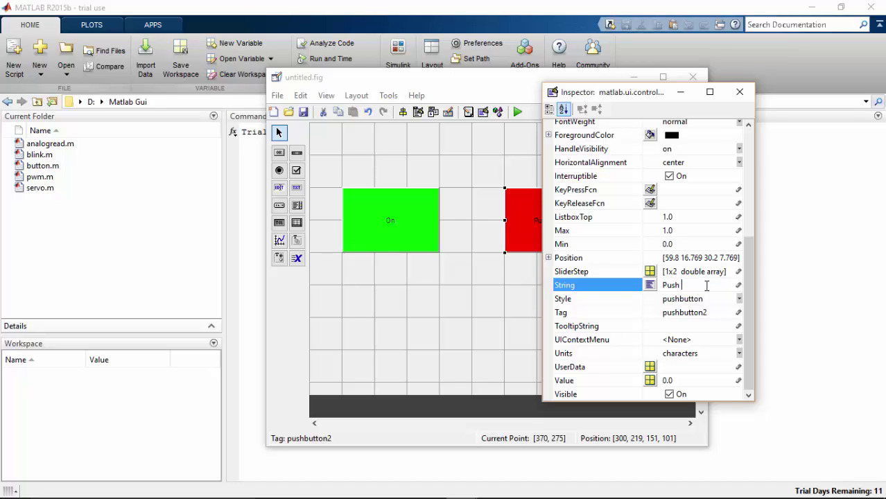
key("BackSpace")
key("BackSpace")
key("BackSpace")
type("o")
key("Return")
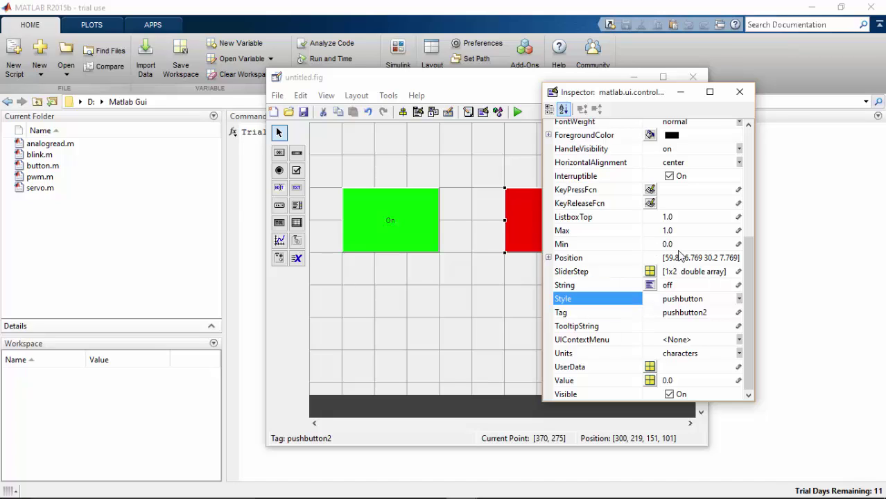
left_click(739, 91)
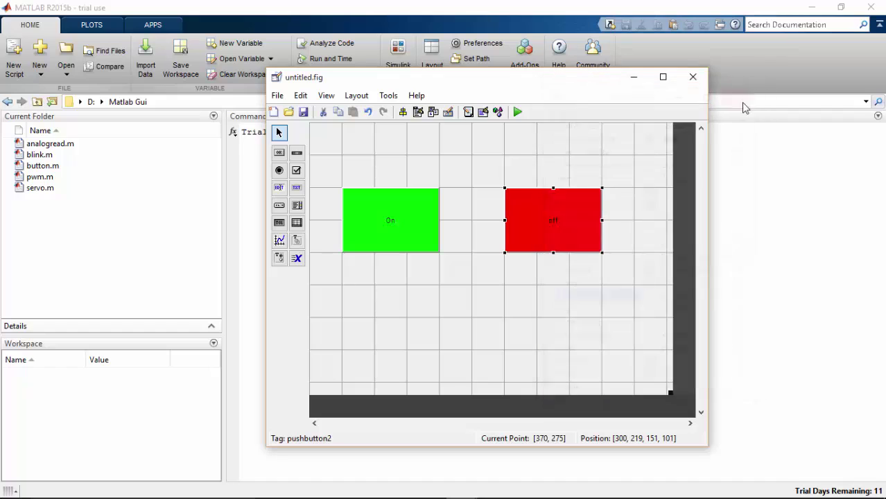
left_click(500, 291)
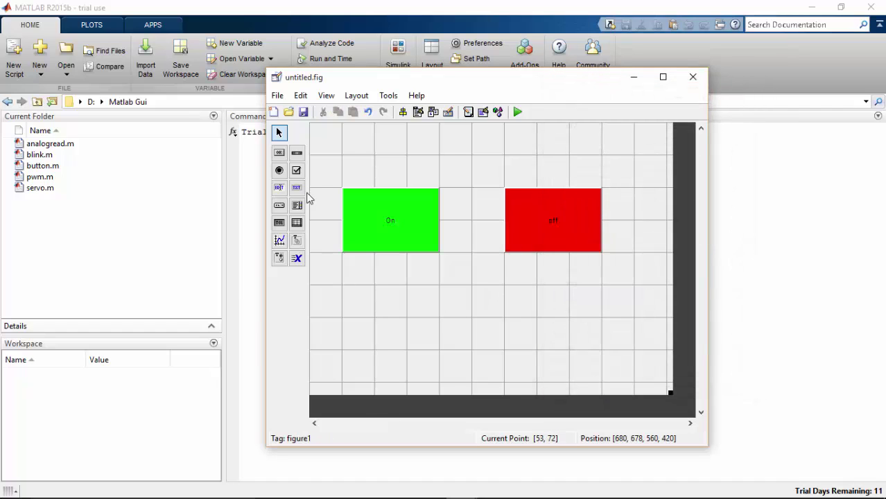
Step: Save the GUI as ledblink, generating the ledblink.m code file
left_click(275, 96)
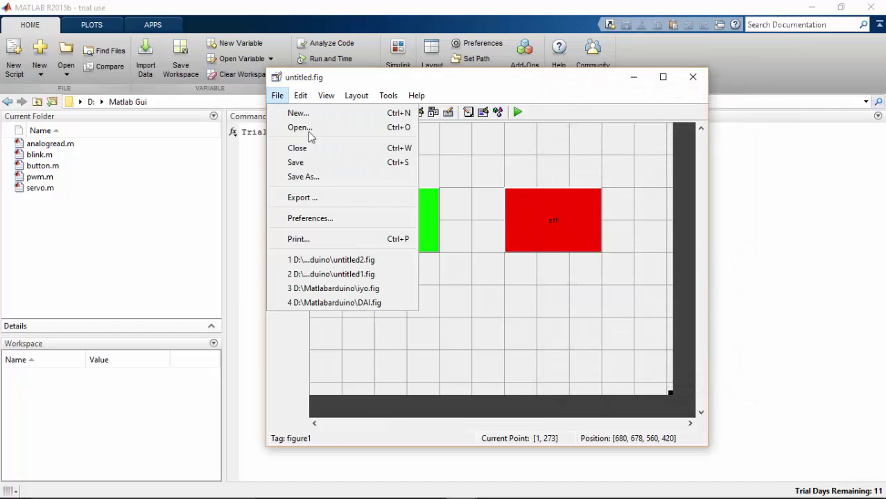
left_click(332, 161)
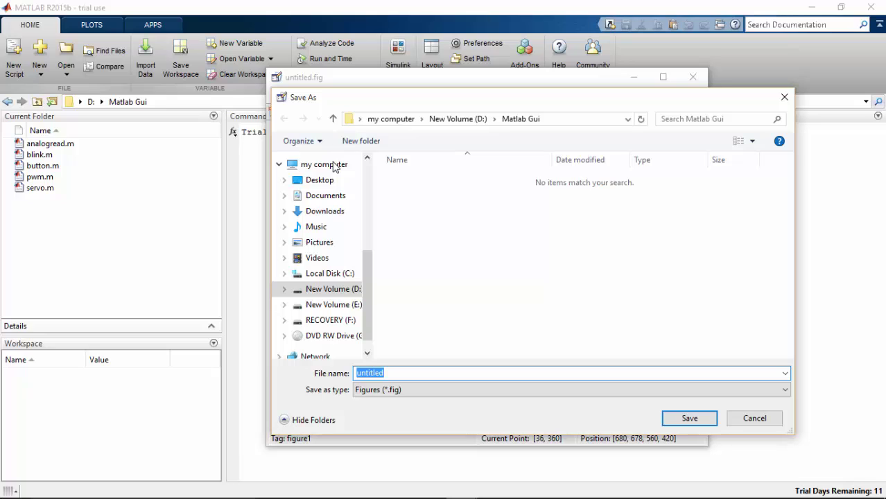
type("ledblink")
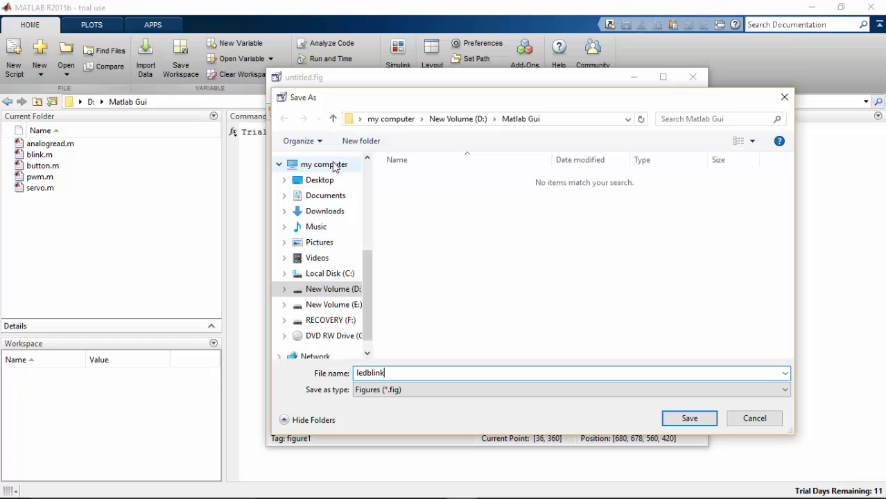
left_click(691, 422)
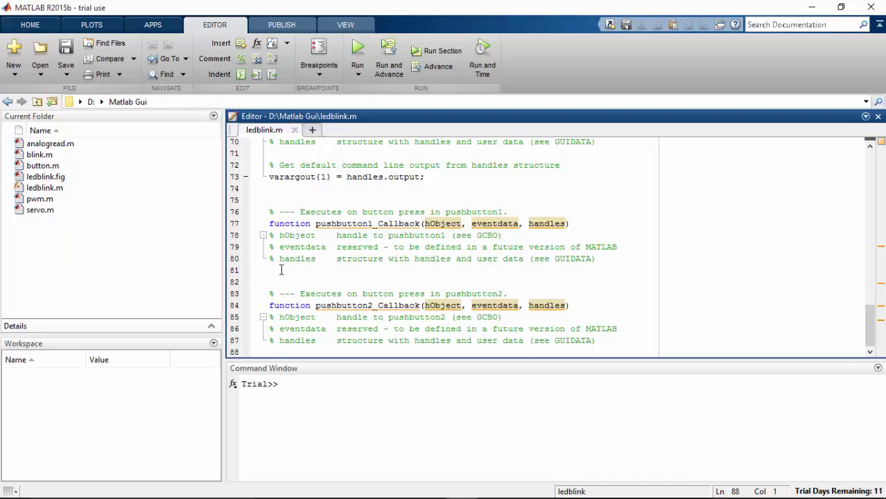
Step: Put the insertion point inside pushbutton1_Callback in ledblink.m
left_click(281, 270)
scroll(281, 270, "up", 2)
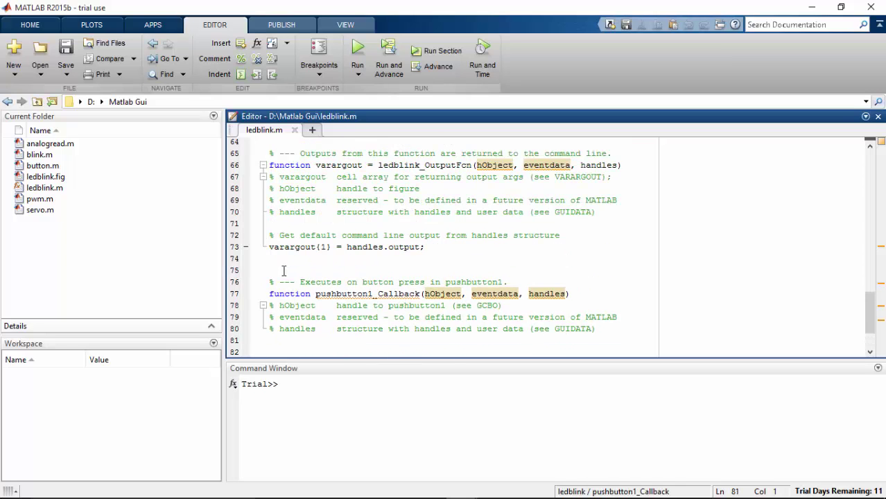
Step: Add 'clear all;', 'global a;' and 'a = arduino;' below varargout{1} in ledblink_OutputFcn
scroll(281, 270, "up", 1)
scroll(283, 270, "up", 1)
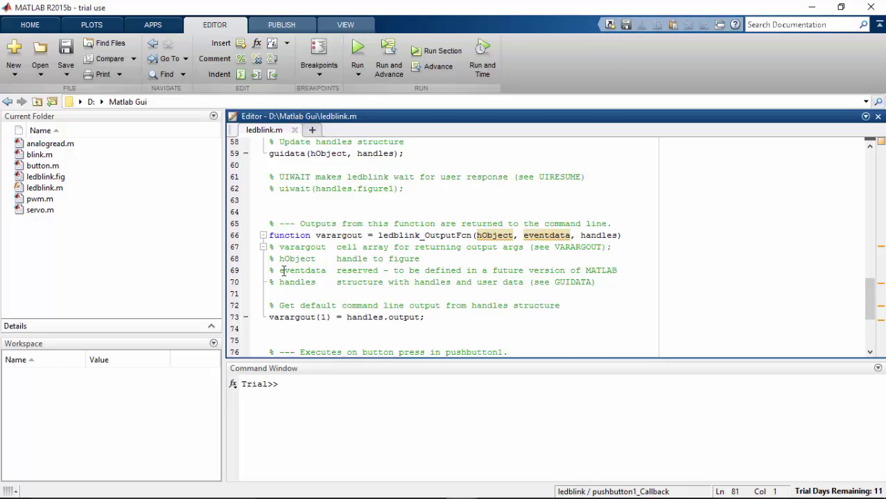
scroll(284, 270, "down", 2)
left_click(279, 269)
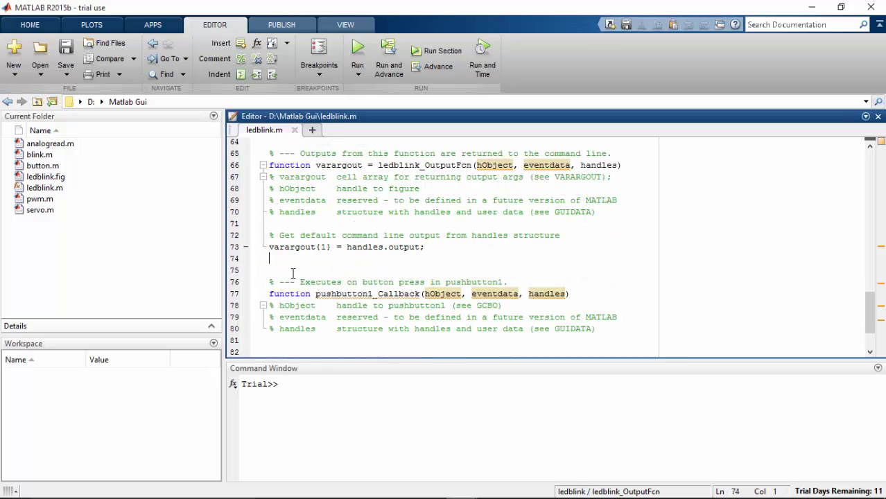
type("cle")
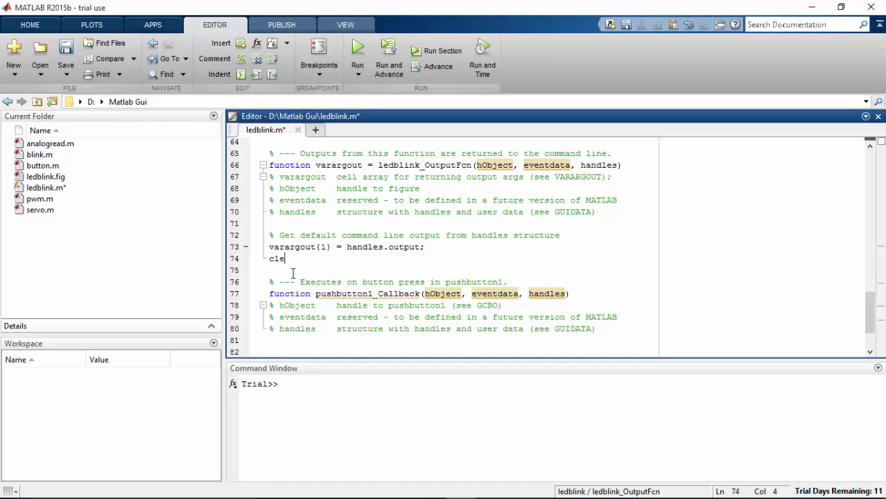
type("ar a")
type("ll;")
key("Return")
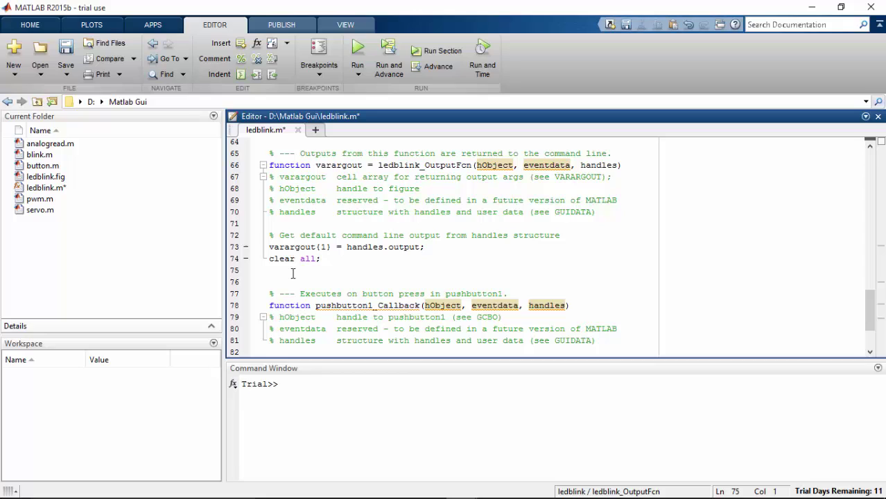
type("g")
type("loba")
type("l a")
type(";")
key("Return")
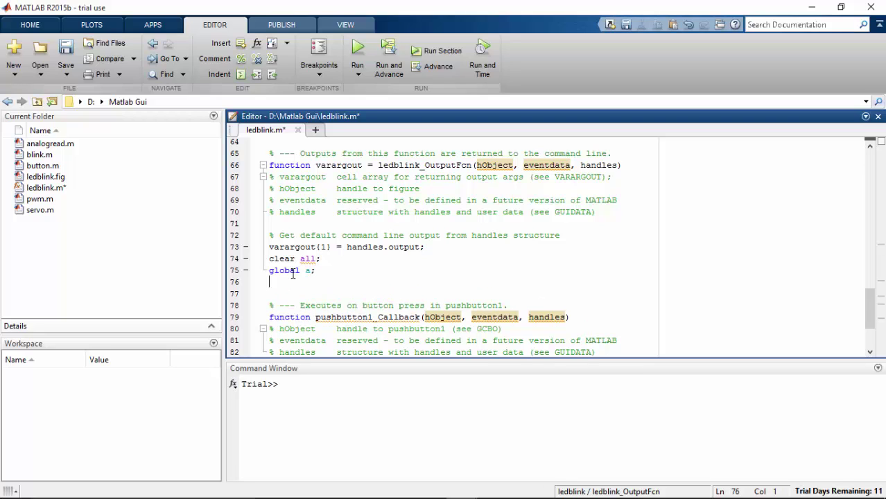
type("a")
type("rdun")
type("no;")
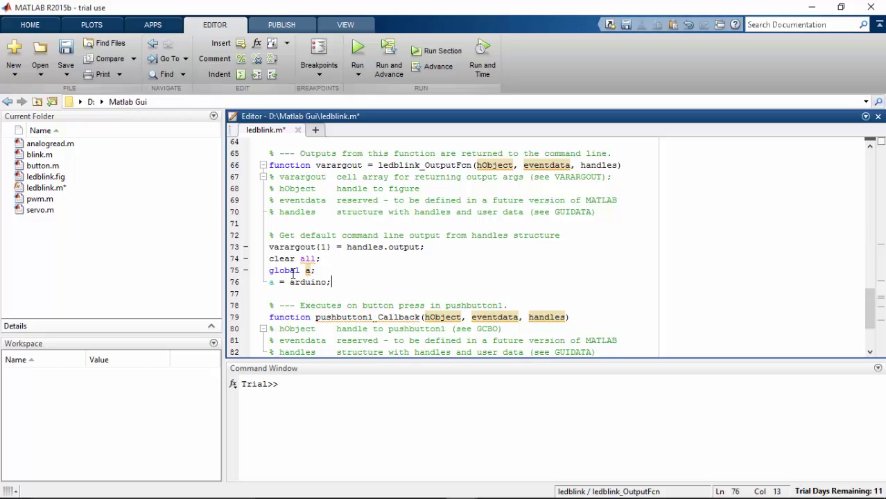
scroll(597, 223, "down", 2)
Step: Write 'global a;' and 'writeDigitalPin(a,'D3',1);' into pushbutton1_Callback
scroll(516, 234, "down", 1)
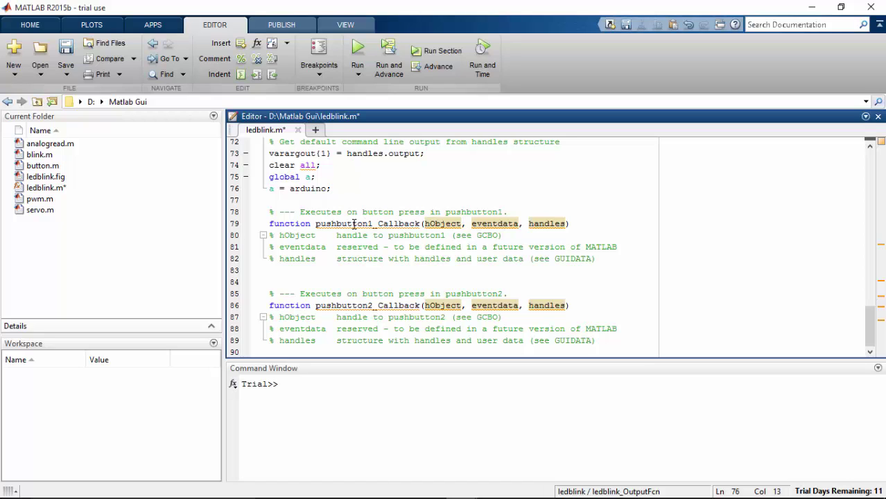
left_click(611, 266)
type("g")
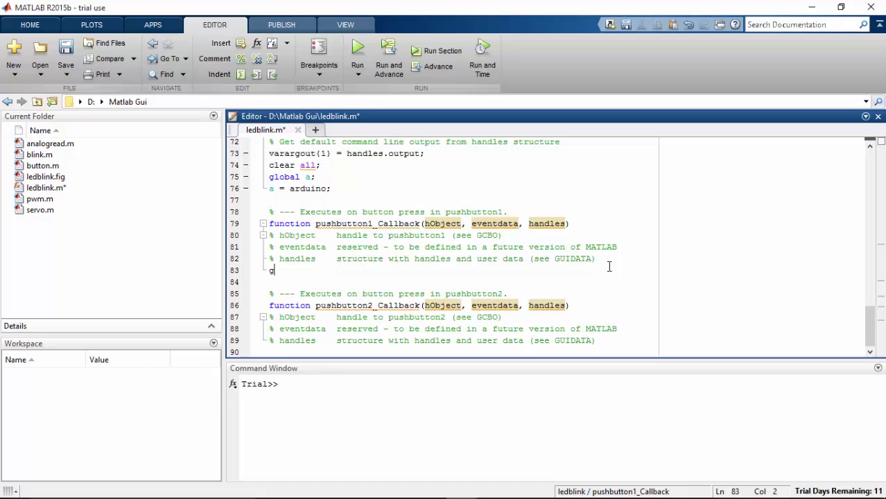
type("loba")
type("l a")
type(";")
key("Return")
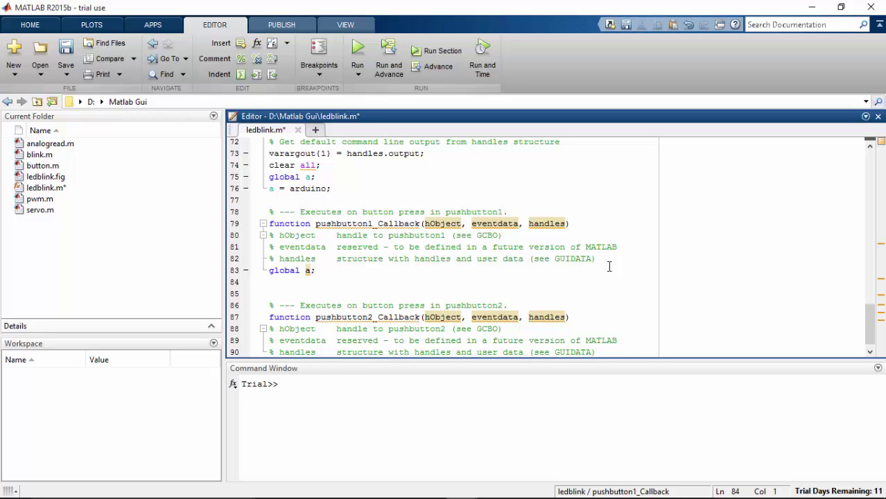
type("w")
type("ri")
type("teD")
type("igit")
type("al")
type("Pin")
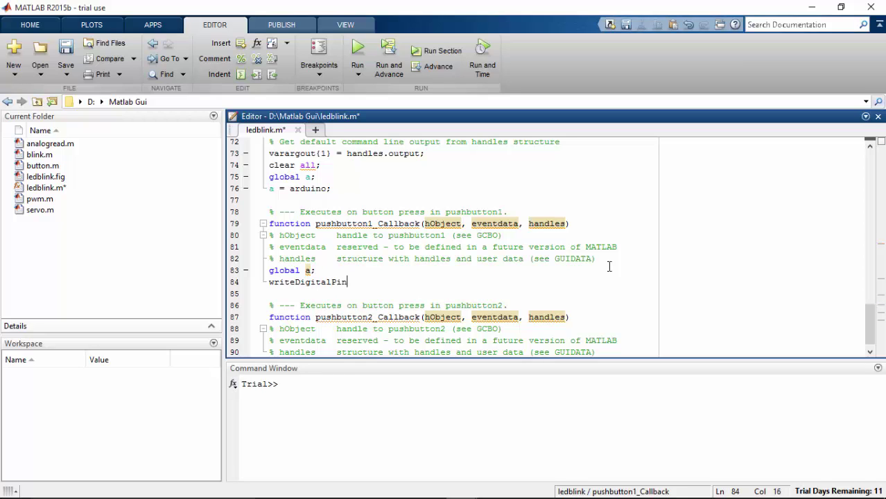
type("(")
type("a")
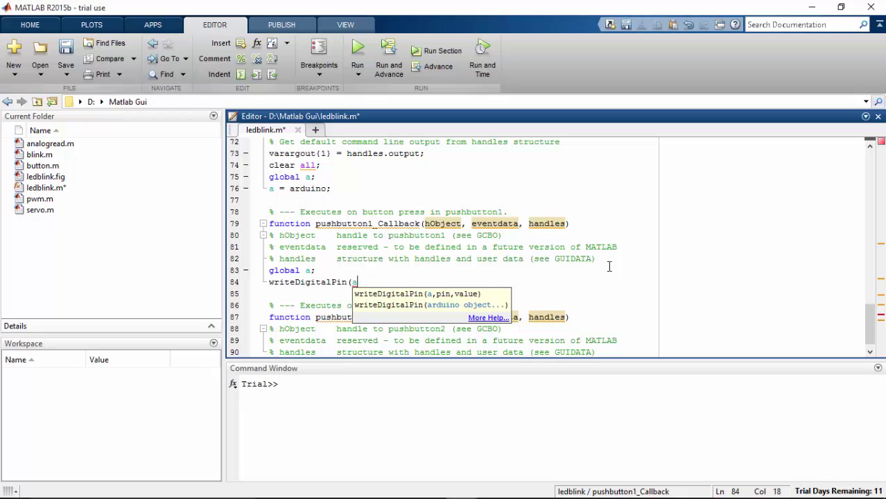
type(",")
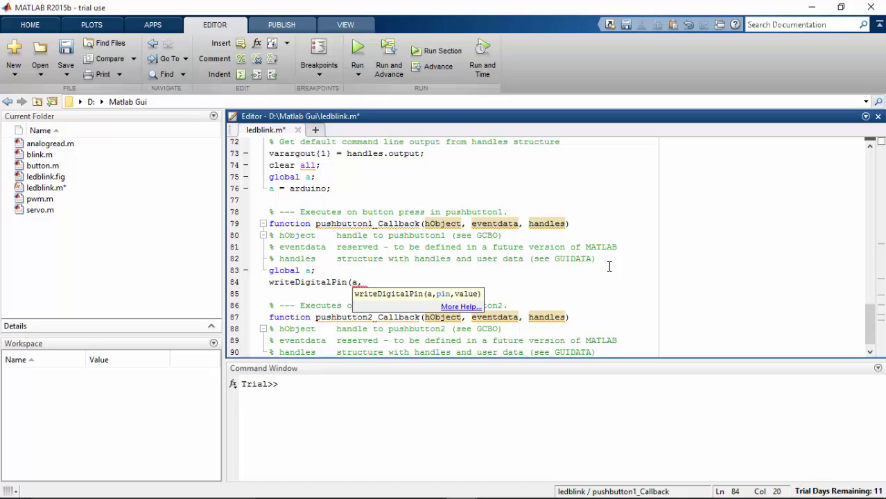
key("BackSpace")
type("'")
type("D3")
type("',")
type("1")
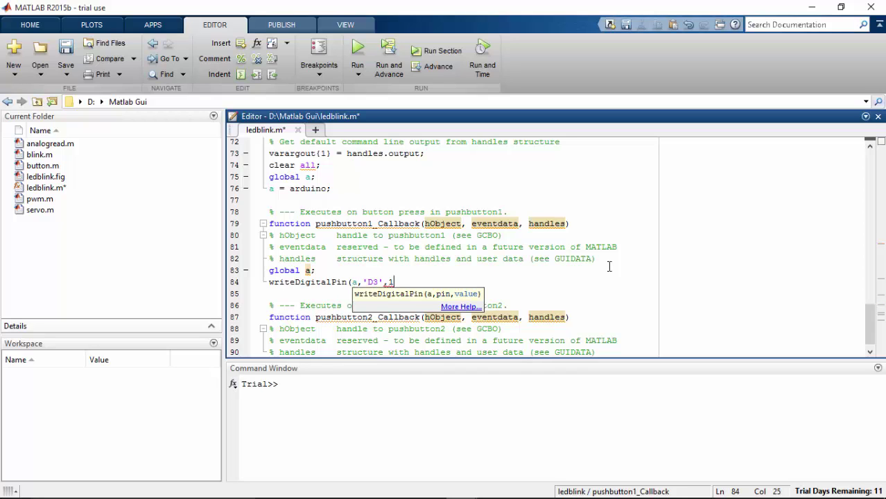
type(");")
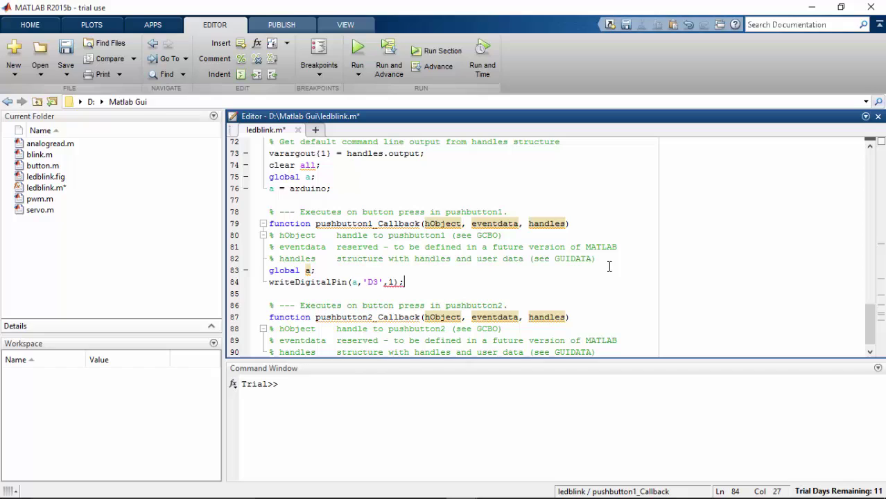
left_click(603, 273)
scroll(604, 273, "down", 1)
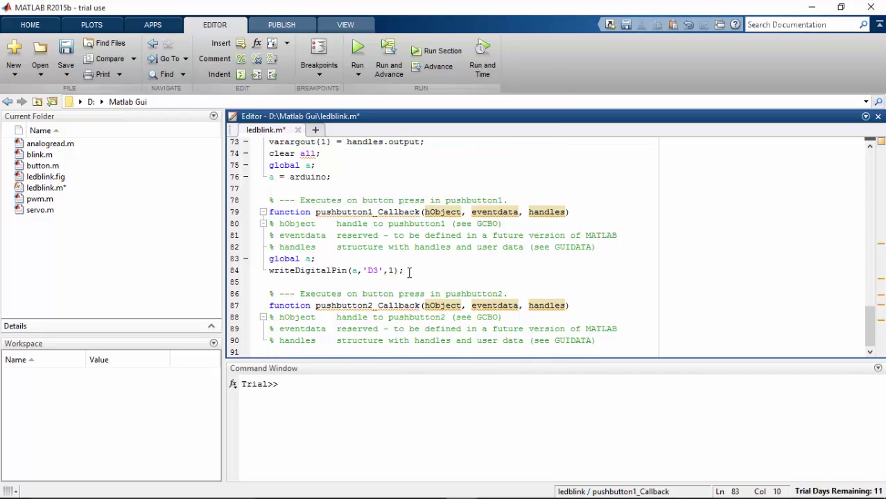
Step: Copy the two pushbutton1_Callback lines into pushbutton2_Callback
left_click_drag(409, 273, 272, 260)
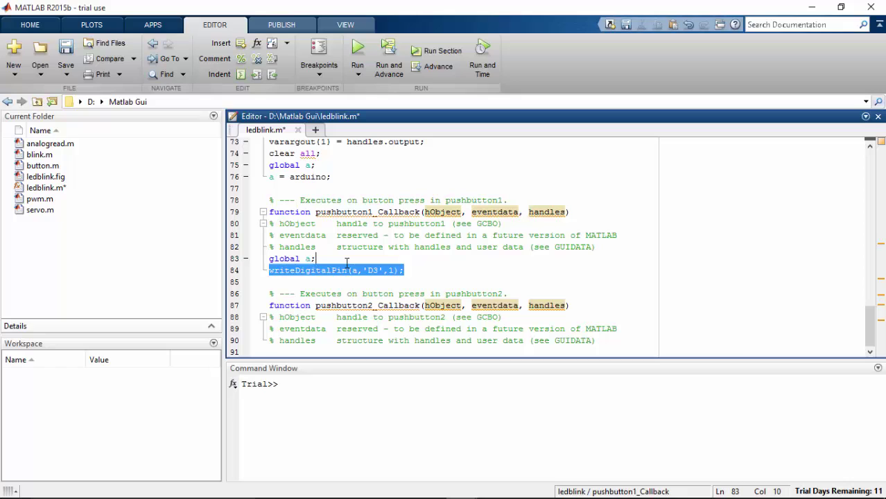
right_click(274, 262)
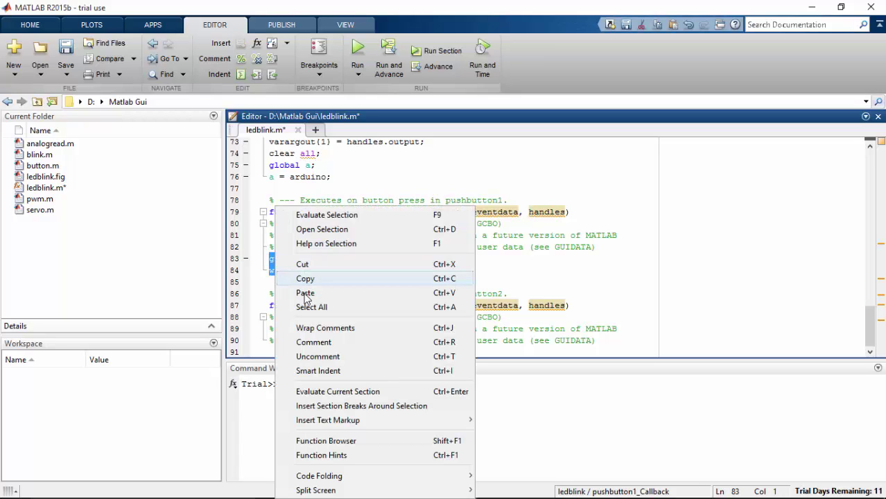
left_click(302, 280)
left_click(605, 339)
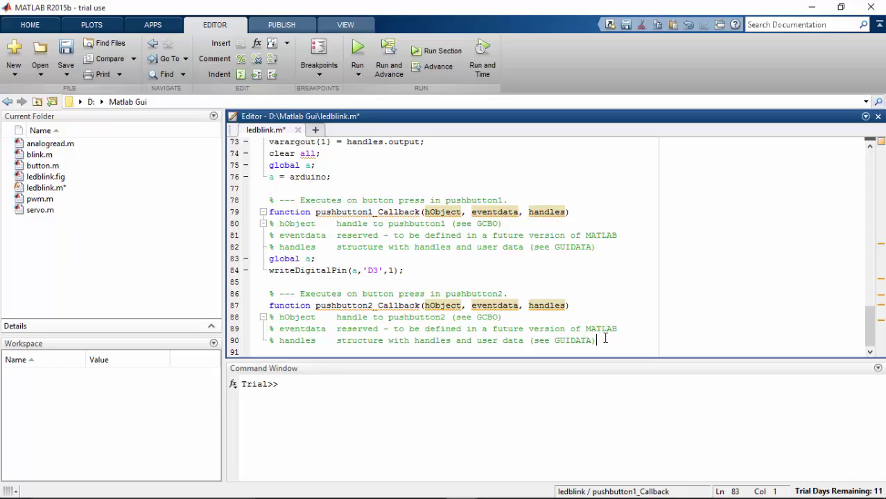
key("Return")
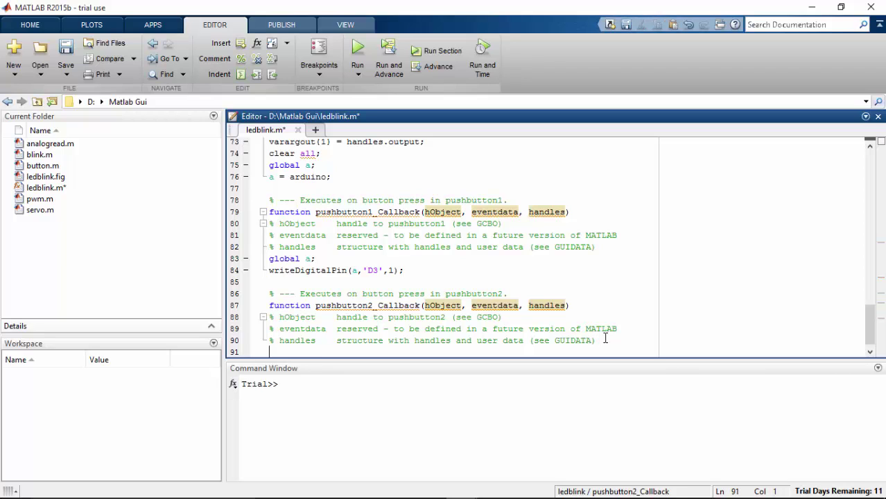
key("ctrl+v")
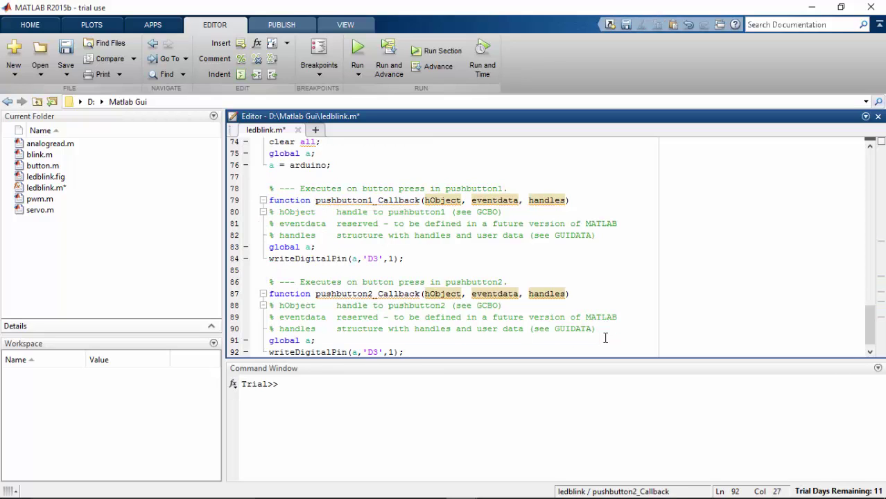
Step: Change the pasted pin value to 0, giving writeDigitalPin(a,'D3',0)
key("Left")
key("BackSpace")
type("0")
scroll(509, 260, "down", 1)
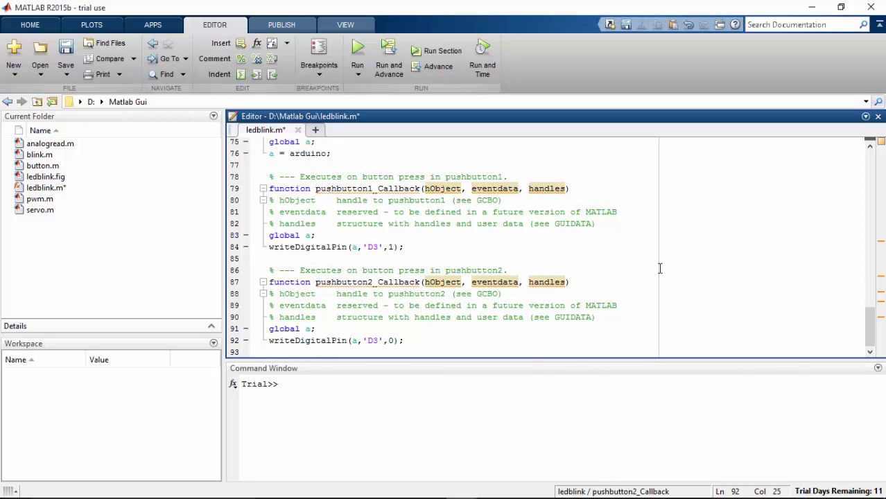
scroll(329, 265, "up", 2)
scroll(331, 262, "up", 5)
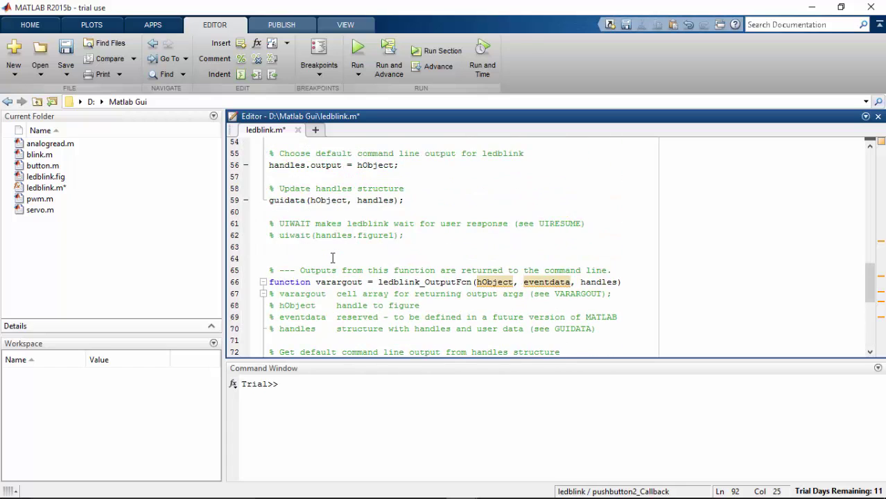
scroll(331, 260, "up", 4)
scroll(333, 258, "up", 1)
scroll(333, 258, "down", 10)
scroll(333, 258, "down", 2)
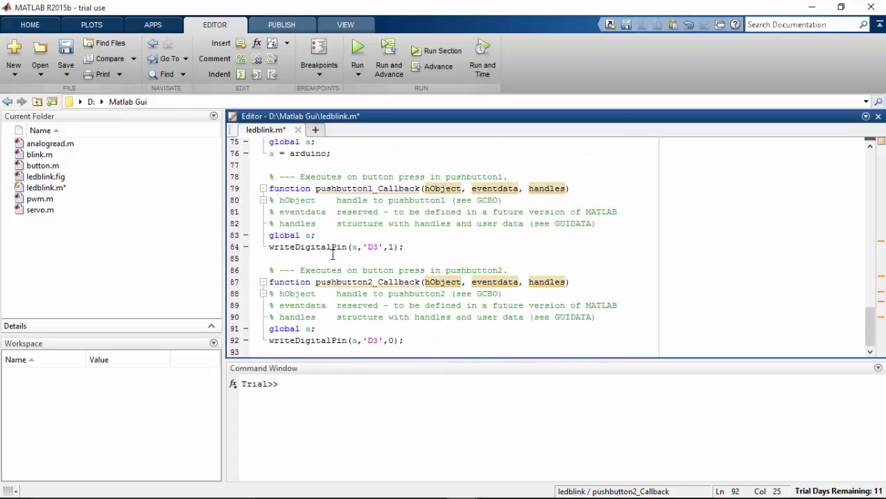
Step: Save and run ledblink, then bring up WebcamViewer and move it to the upper left
left_click(367, 57)
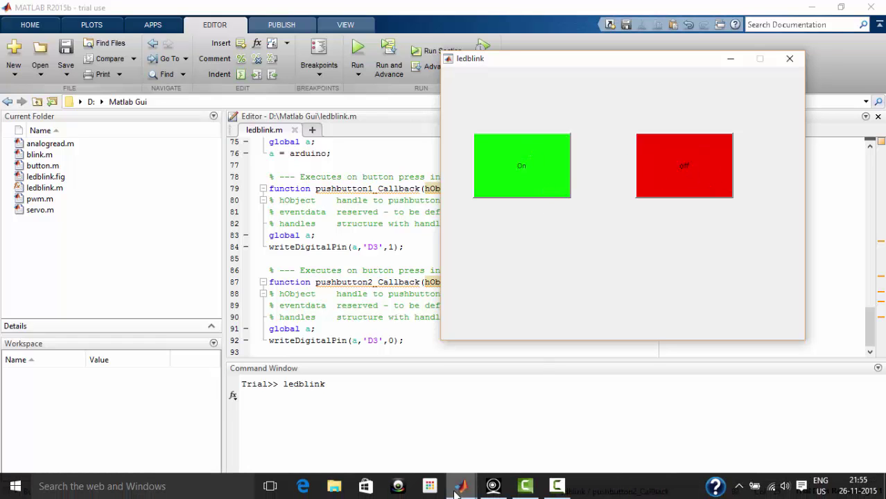
left_click(493, 486)
left_click_drag(359, 97, 273, 48)
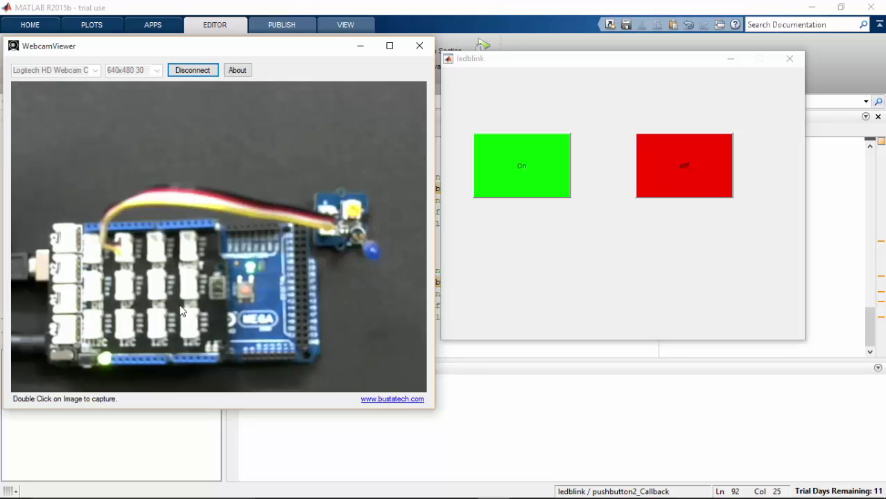
Step: Place ledblink beside the webcam view and toggle the blue LED on and off three times, ending off
left_click_drag(556, 63, 603, 75)
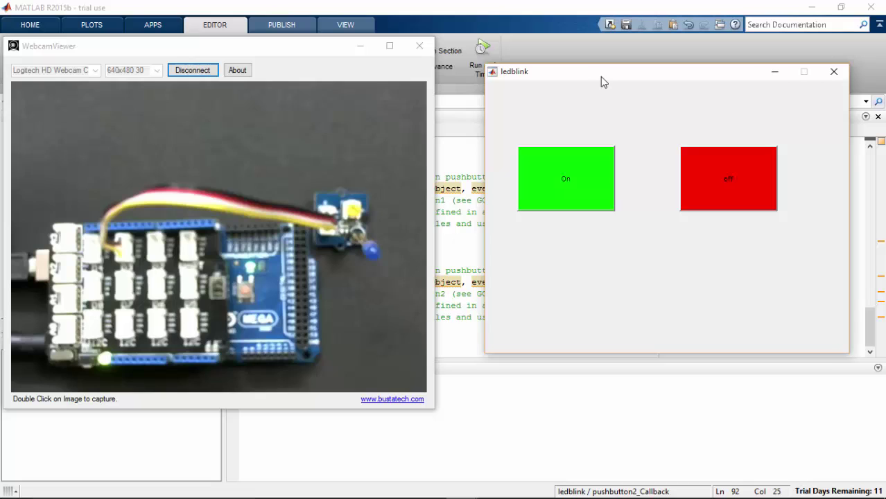
left_click(600, 181)
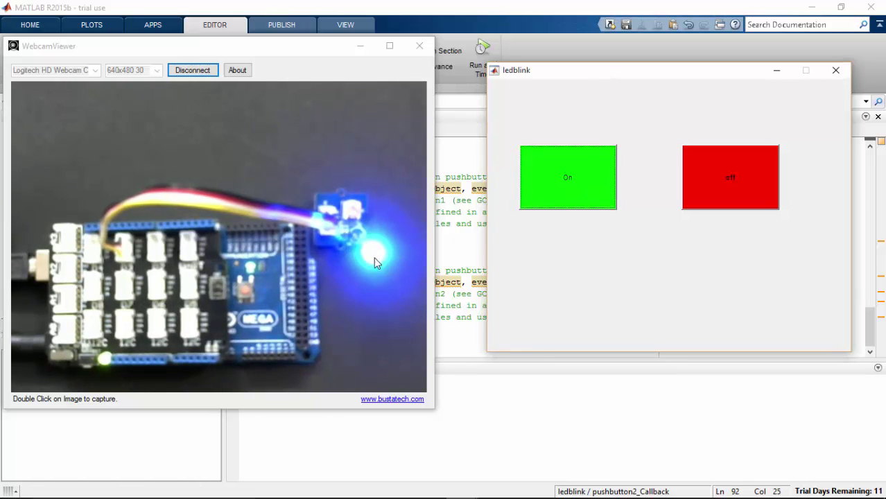
left_click(730, 187)
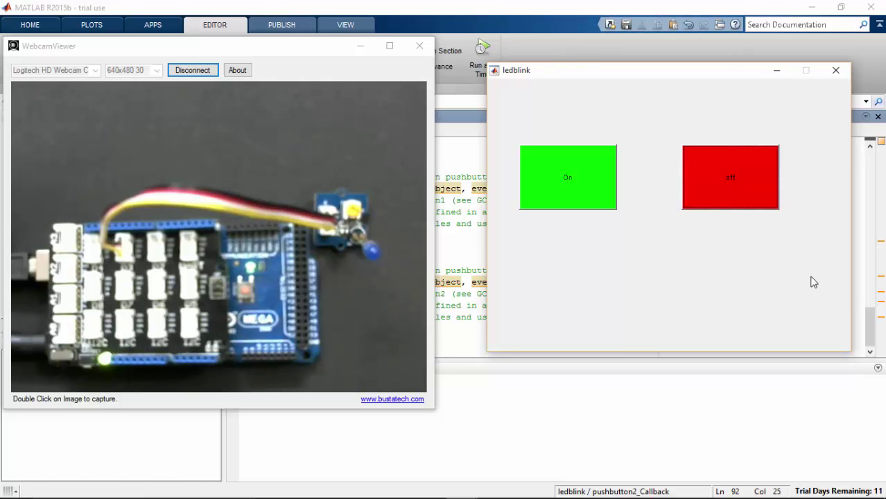
left_click(575, 174)
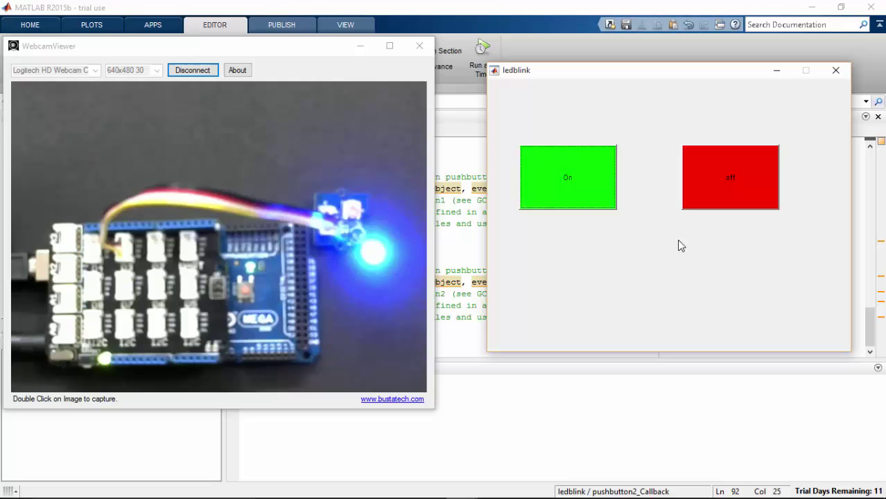
left_click(735, 167)
left_click(590, 183)
left_click(749, 168)
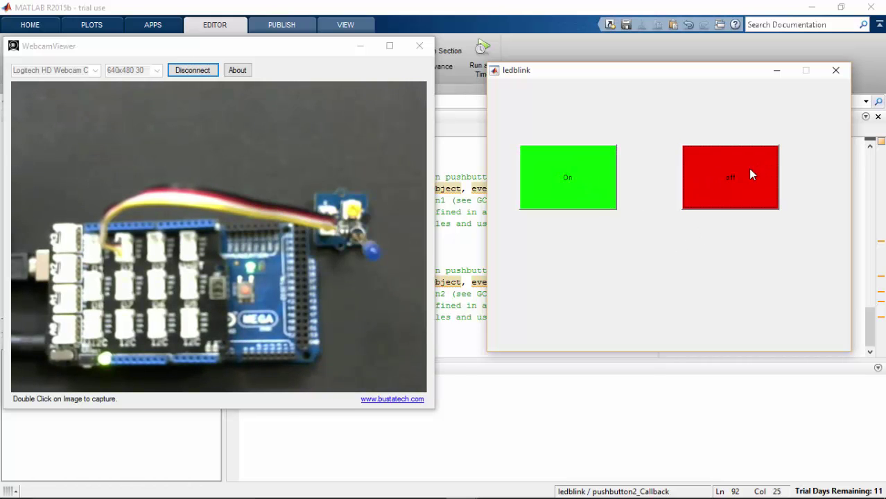